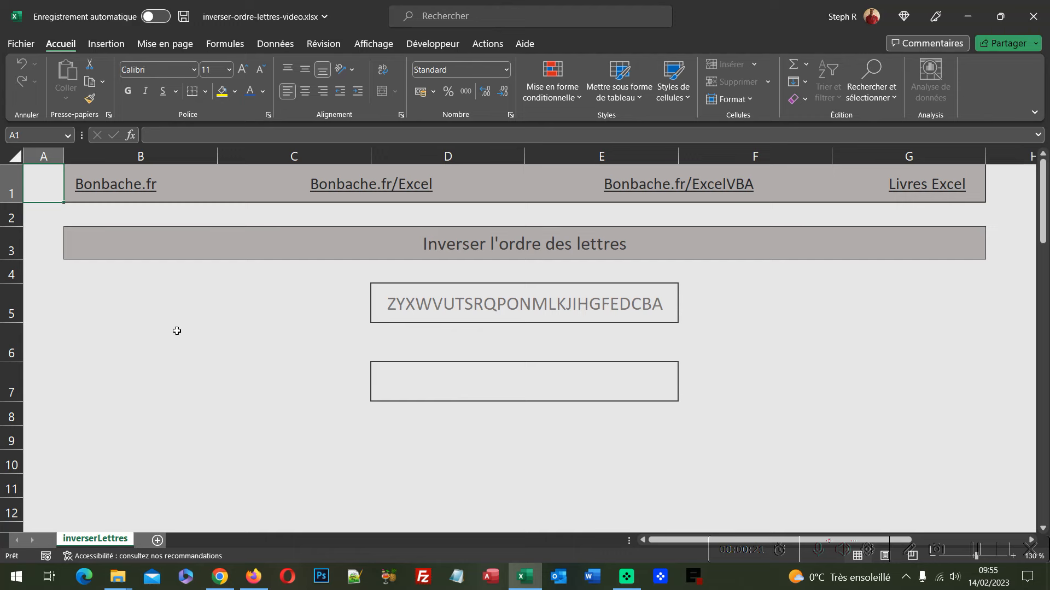
Begin a formula in cell D7 with Concat and a nested Stxt function that takes D5 as its text.
left_click(508, 314)
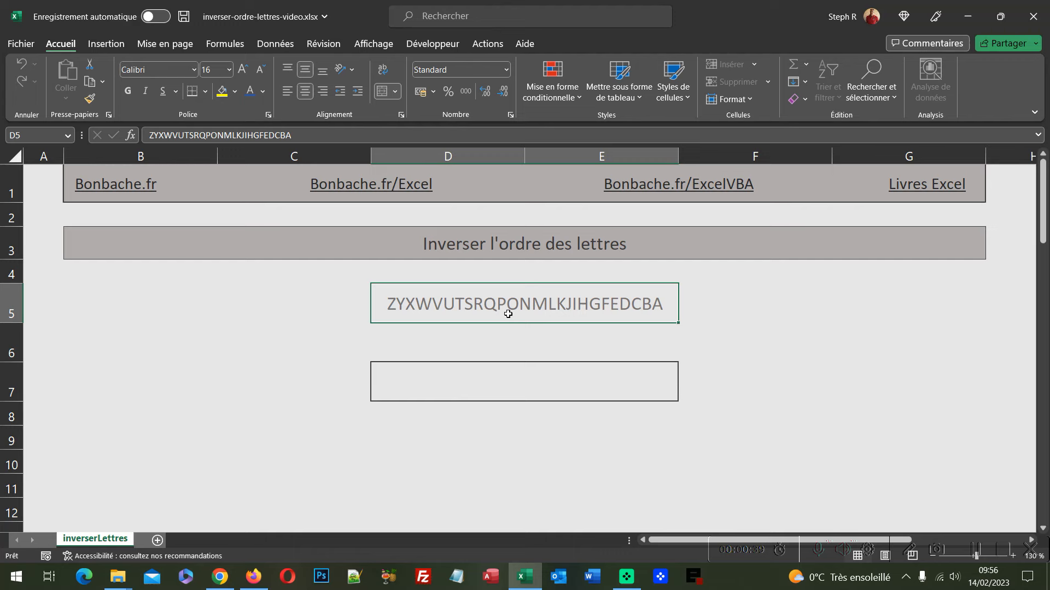
left_click(496, 381)
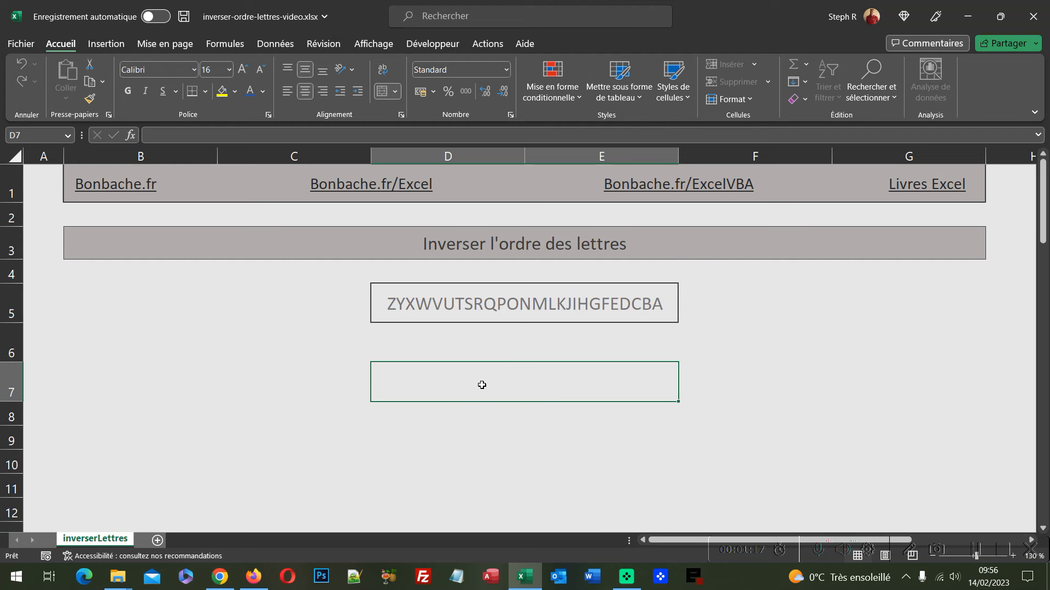
type("=")
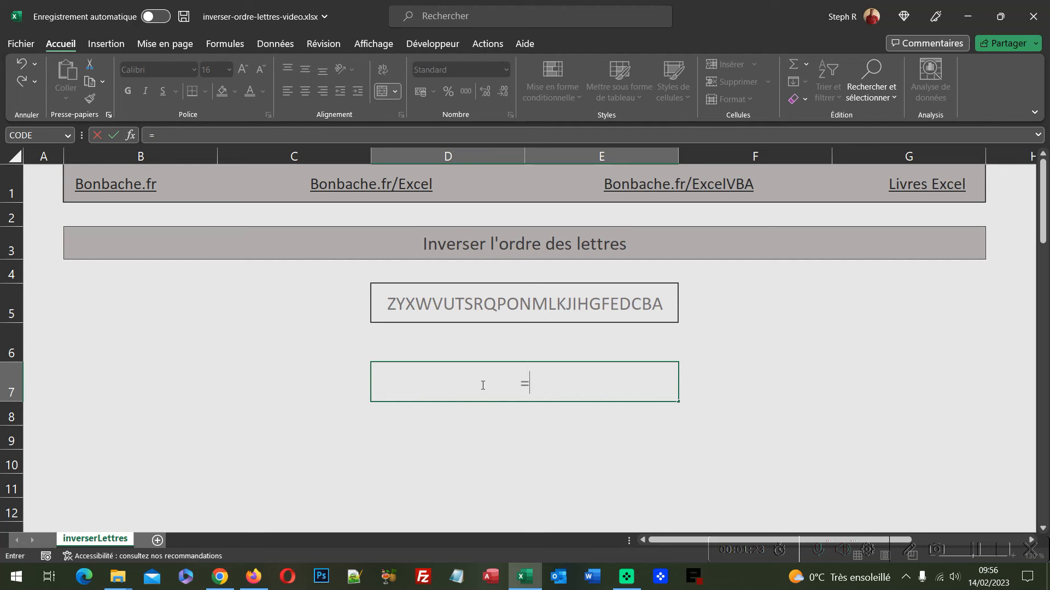
type("Concet(")
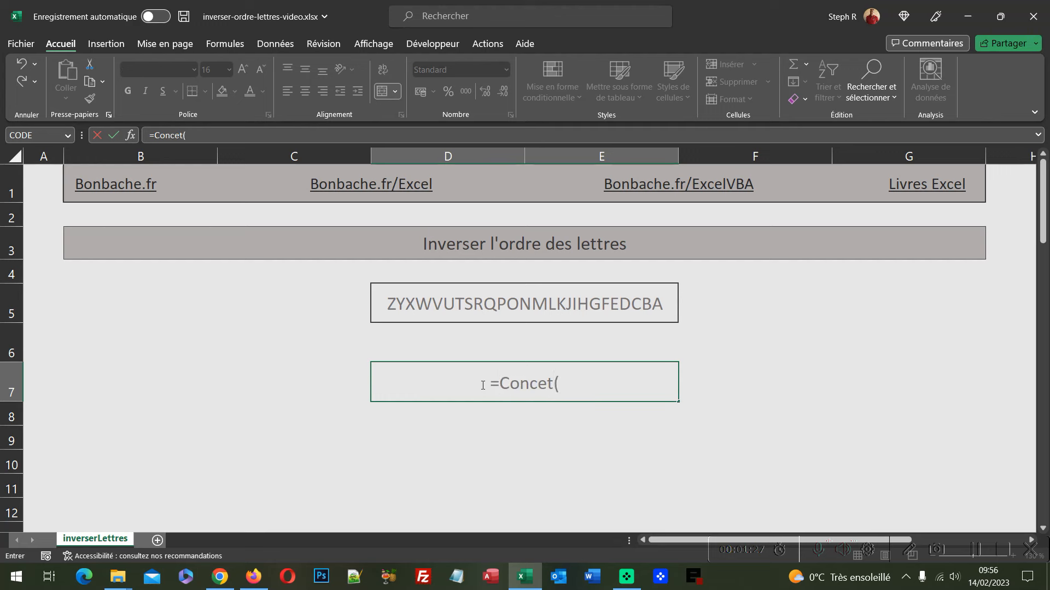
key("BackSpace")
key("BackSpace")
key("BackSpace")
type("at(")
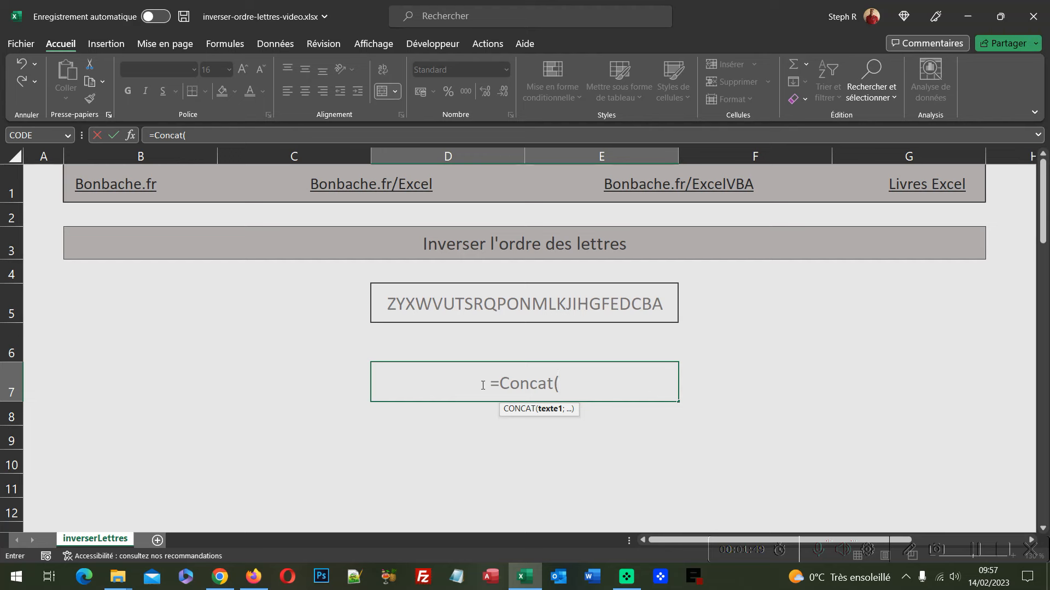
type("Stxt(")
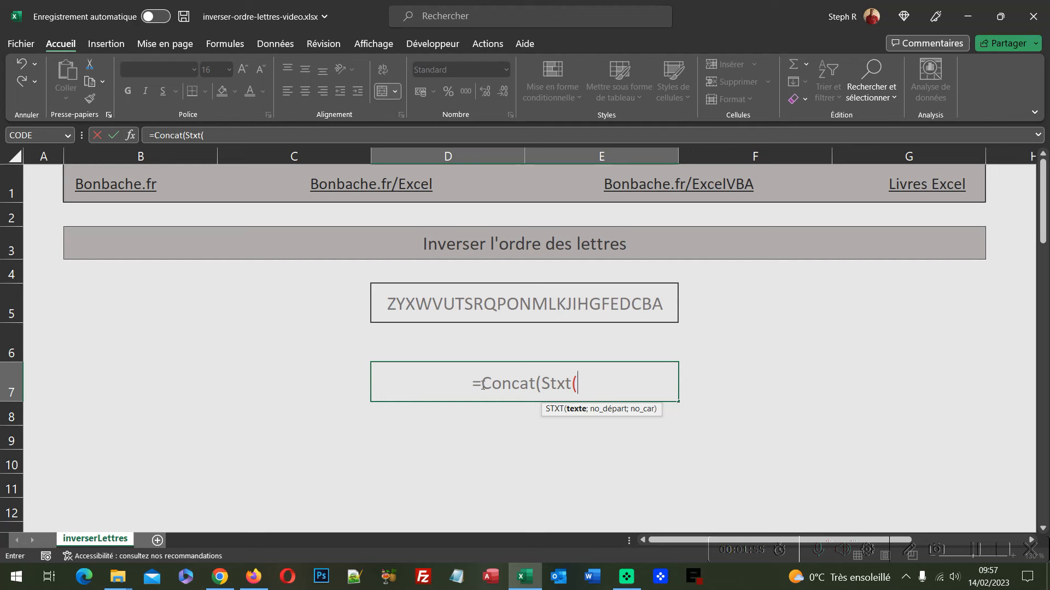
left_click(484, 306)
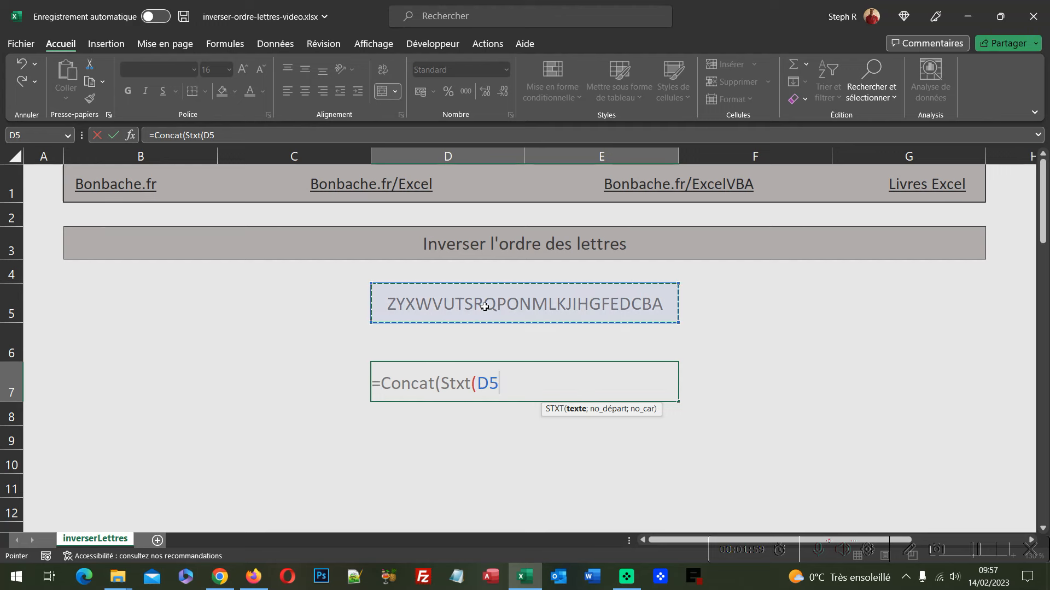
type(";")
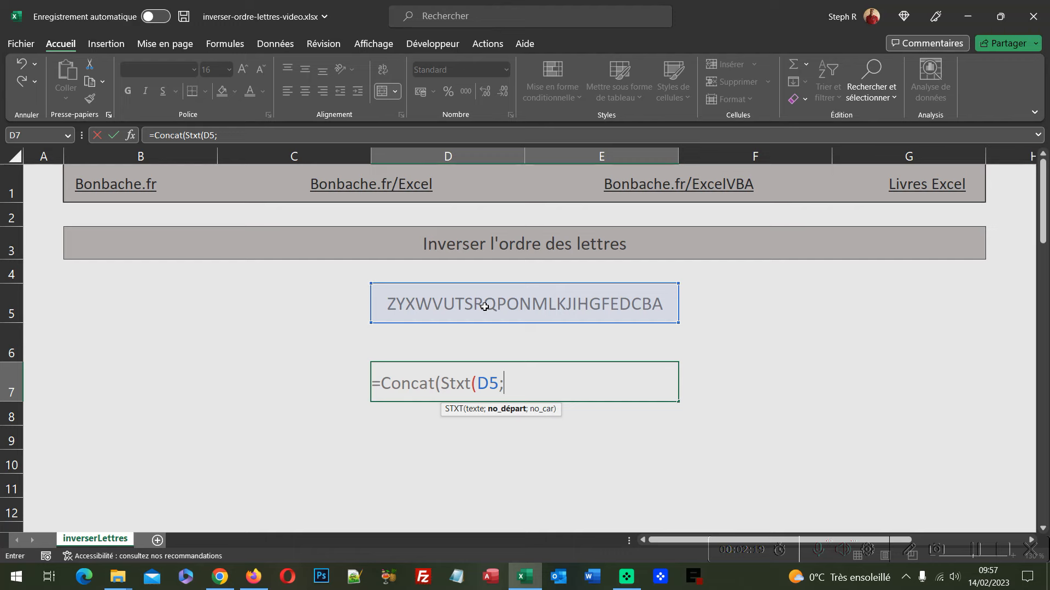
Nest a Sequence function as Stxt's start position, with NbCar(D5) as its row count and the columns argument left empty.
type("S")
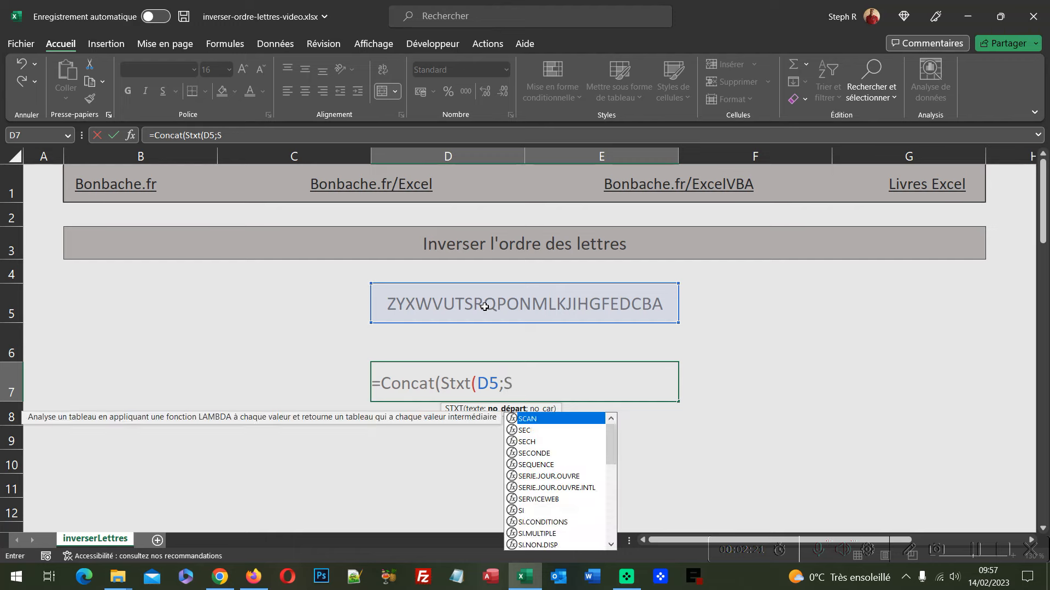
type("equence(")
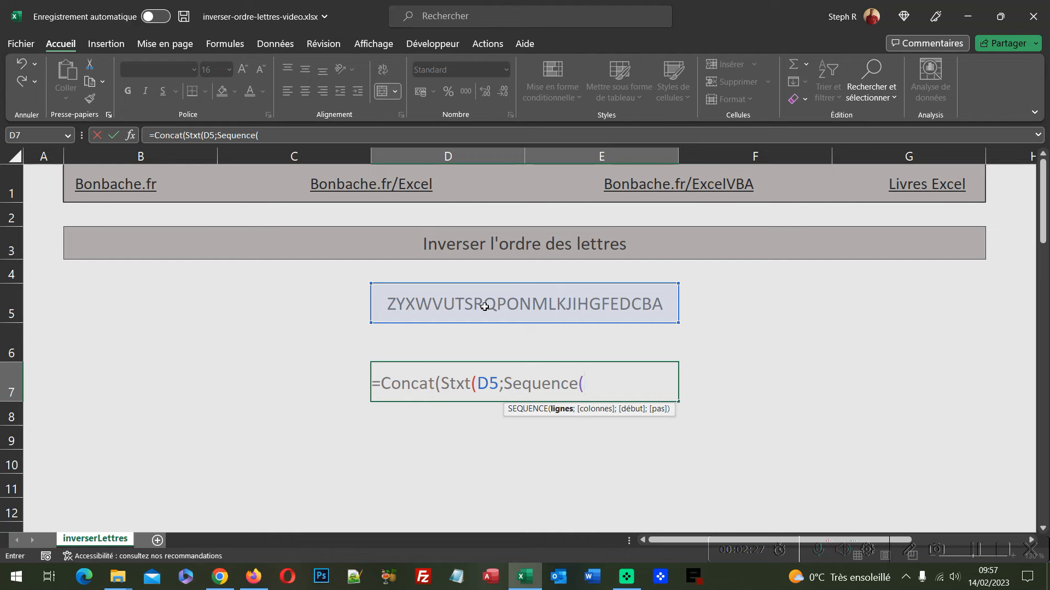
type("NbCar")
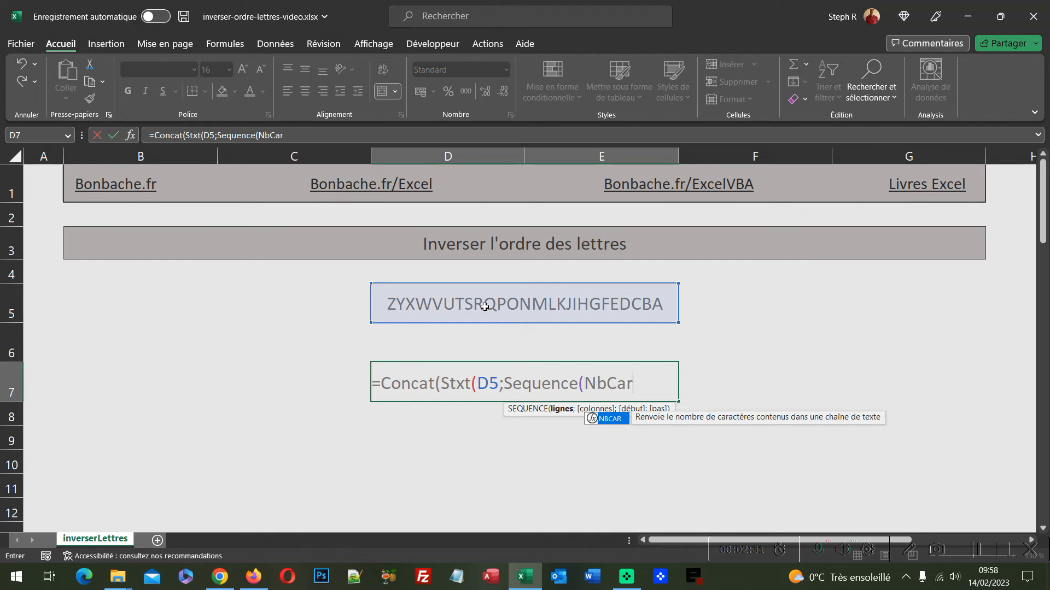
type("(")
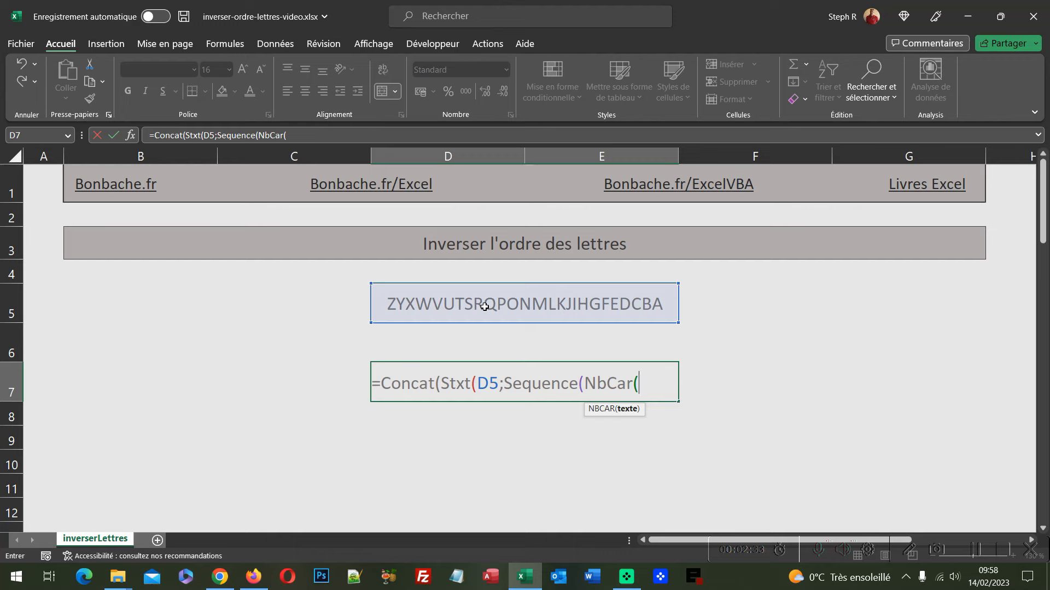
left_click(522, 298)
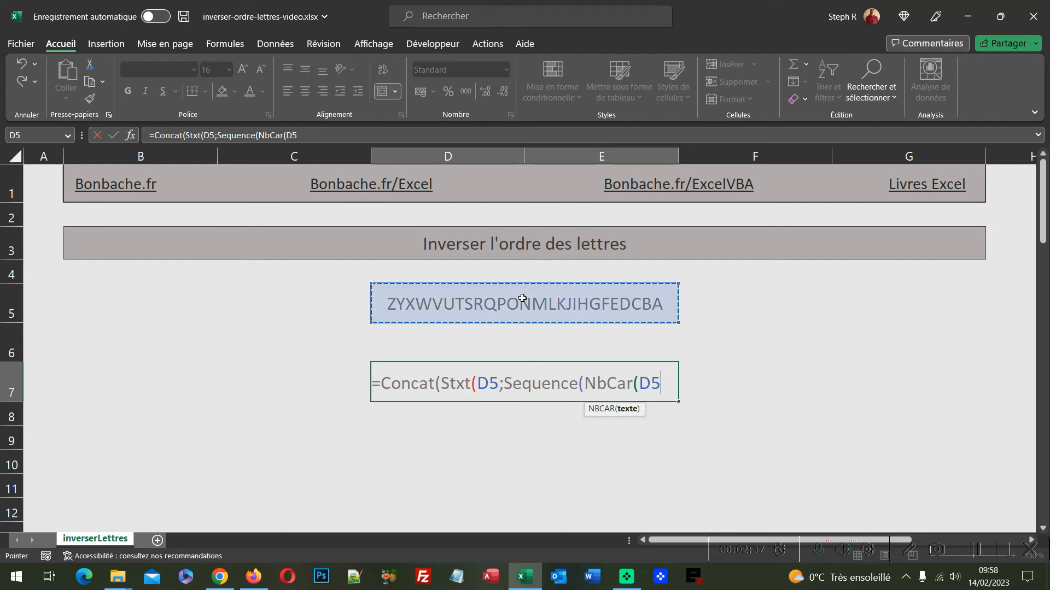
type(")")
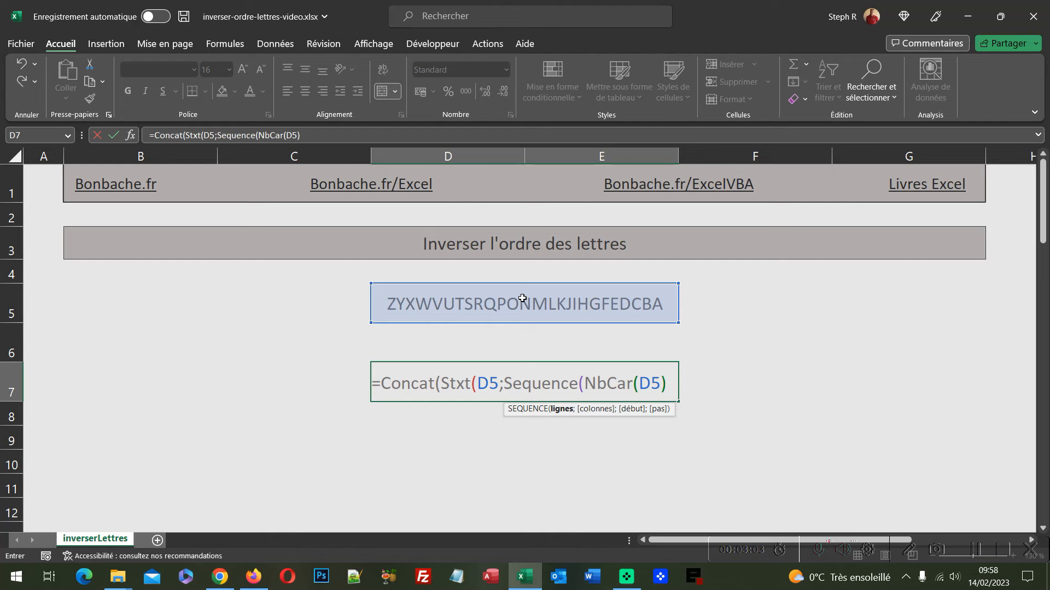
type(";;")
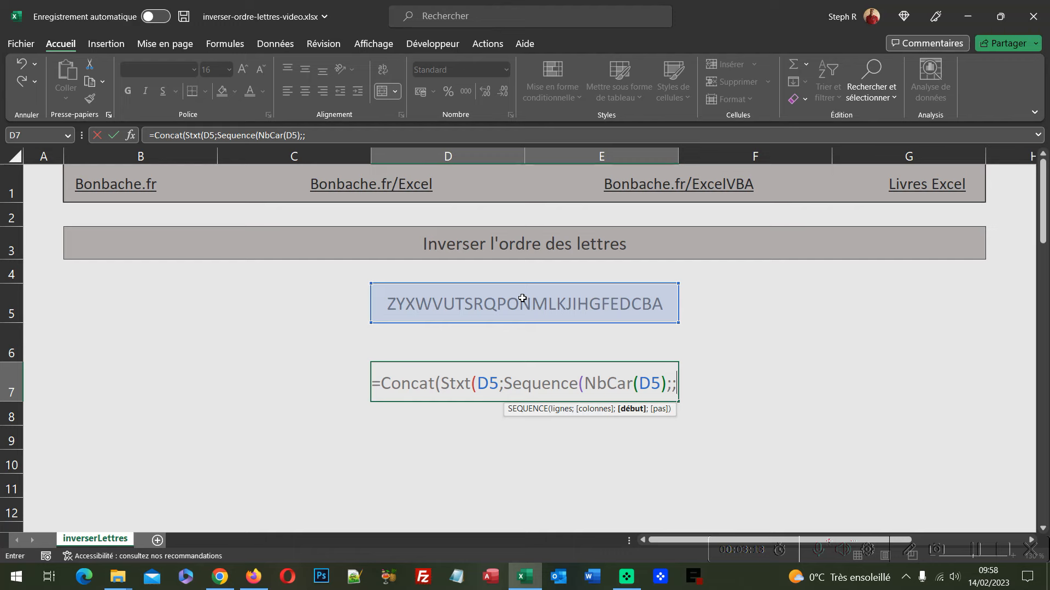
Complete the Sequence function with NbCar(D5) as the start value and -1 as the step.
type("NbCar")
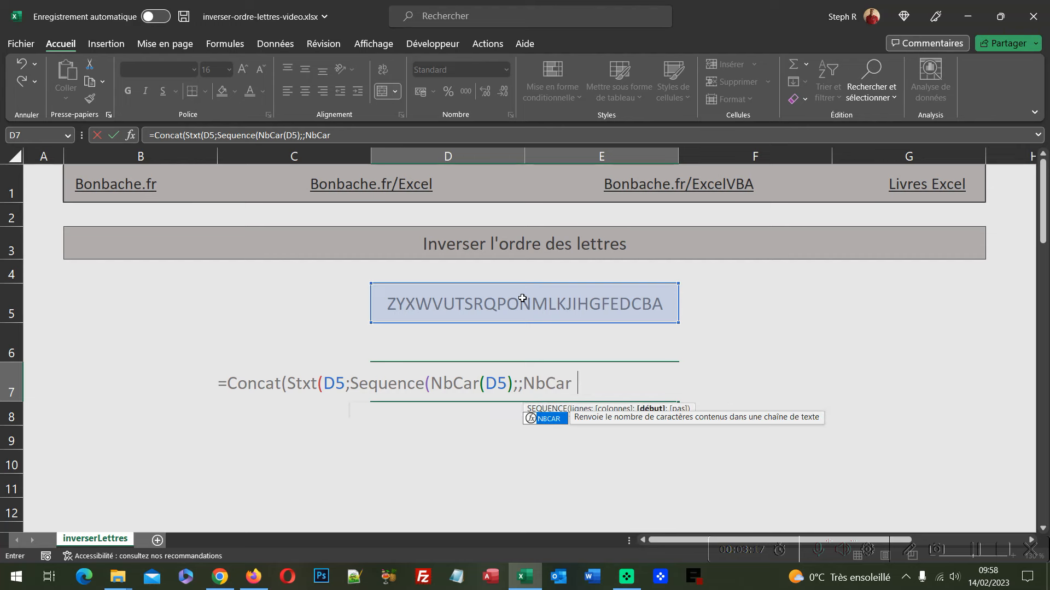
type("(")
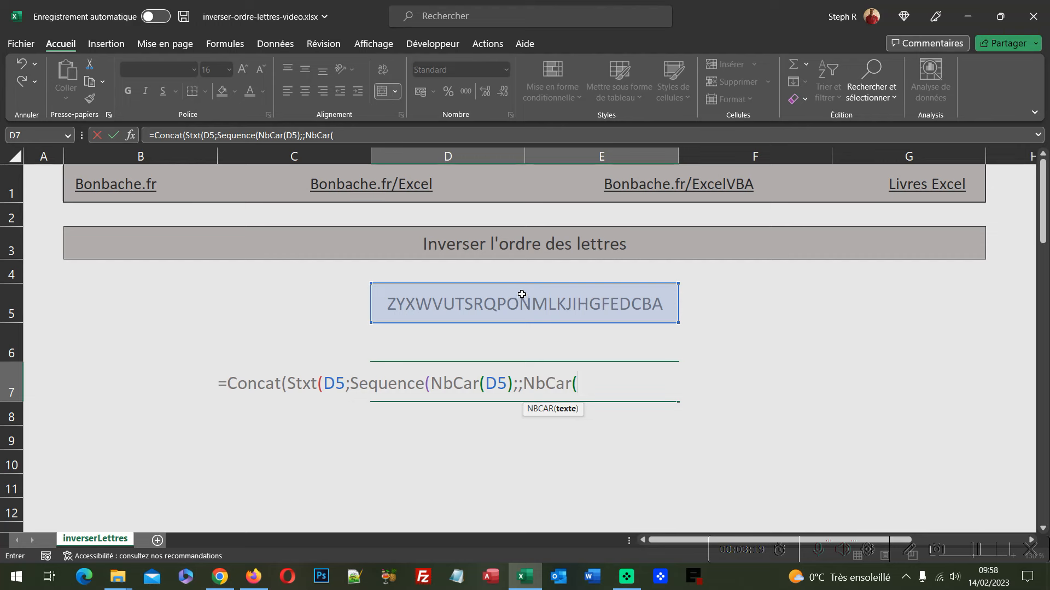
left_click(499, 309)
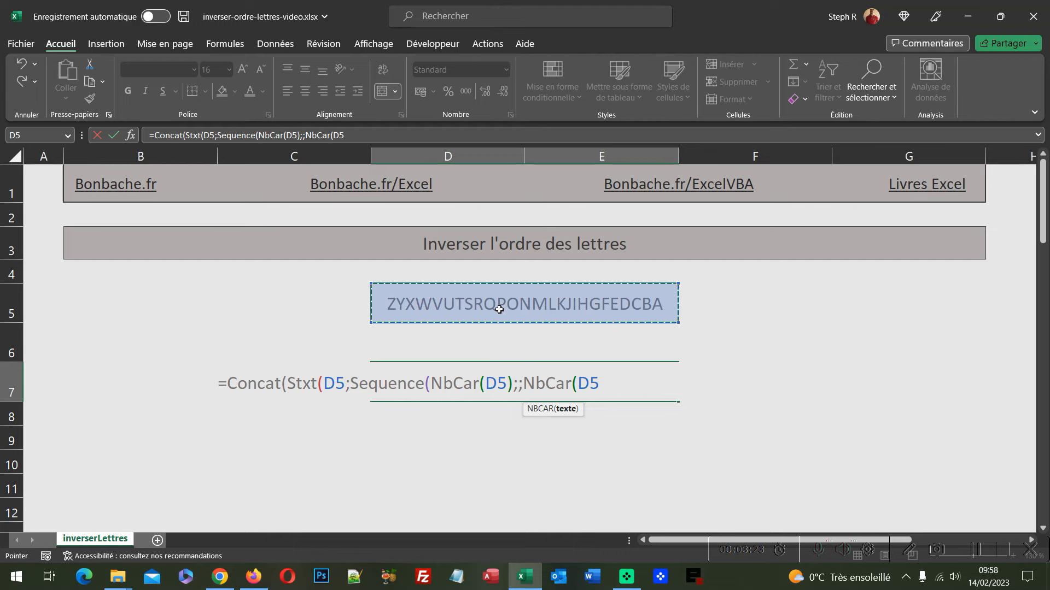
type(")")
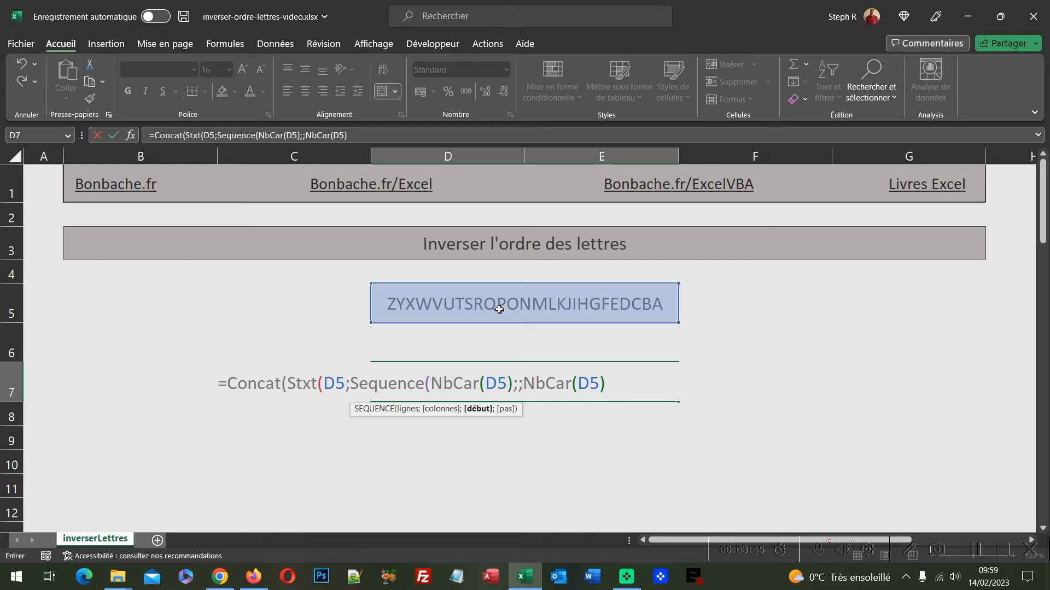
type(";")
type("-1")
type(")")
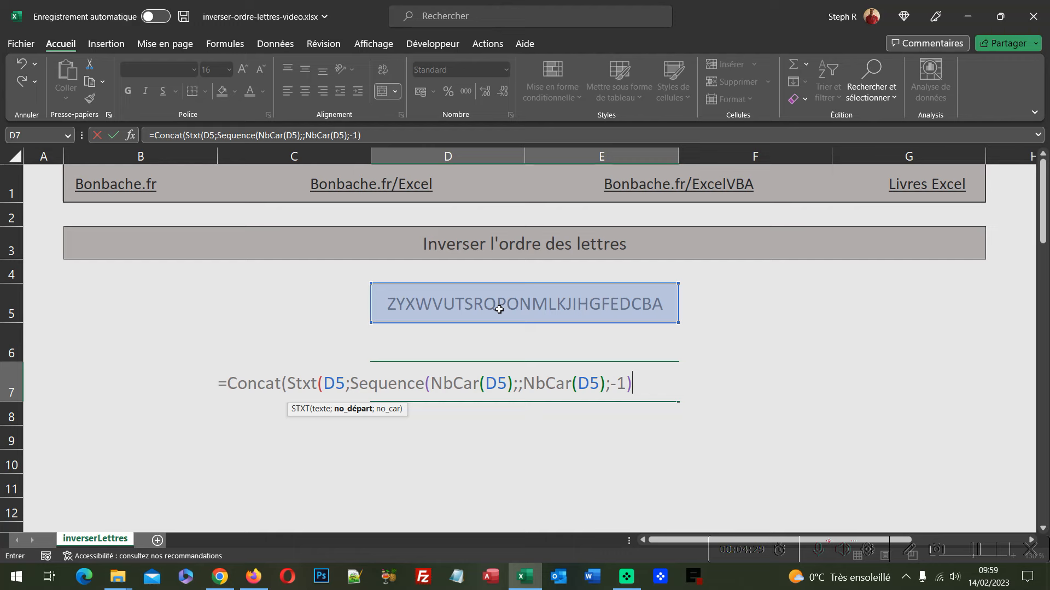
Set Stxt's character count to 1, close the Concat function and commit the formula in D7.
type(";1)")
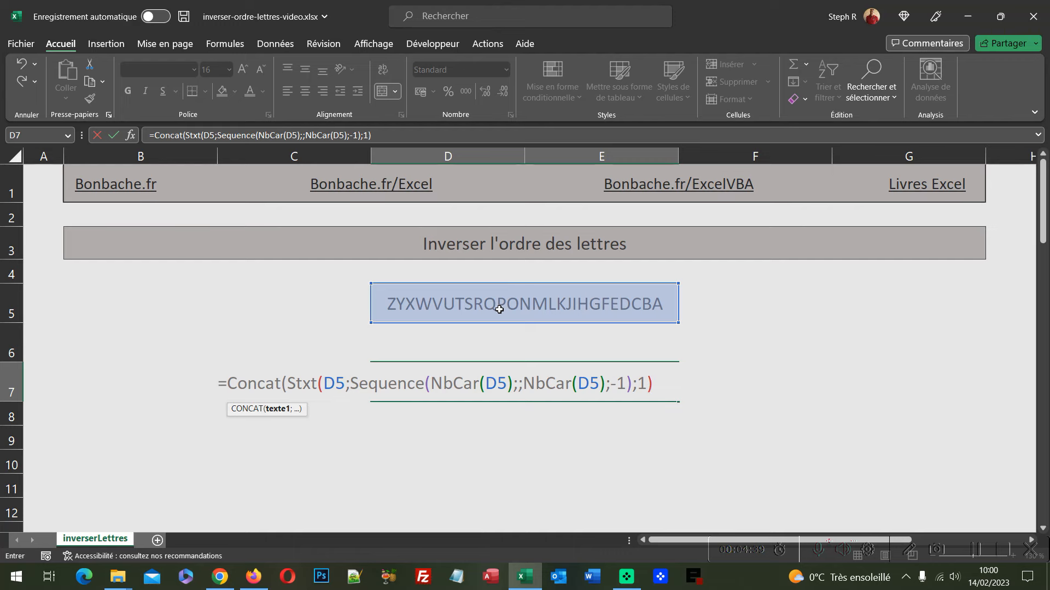
type(")")
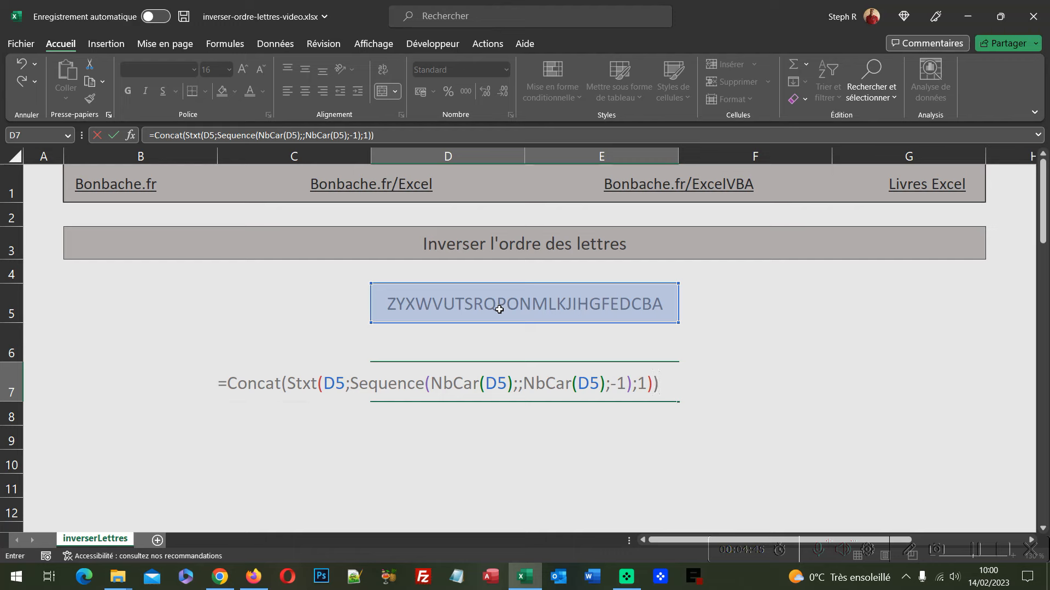
key("Return")
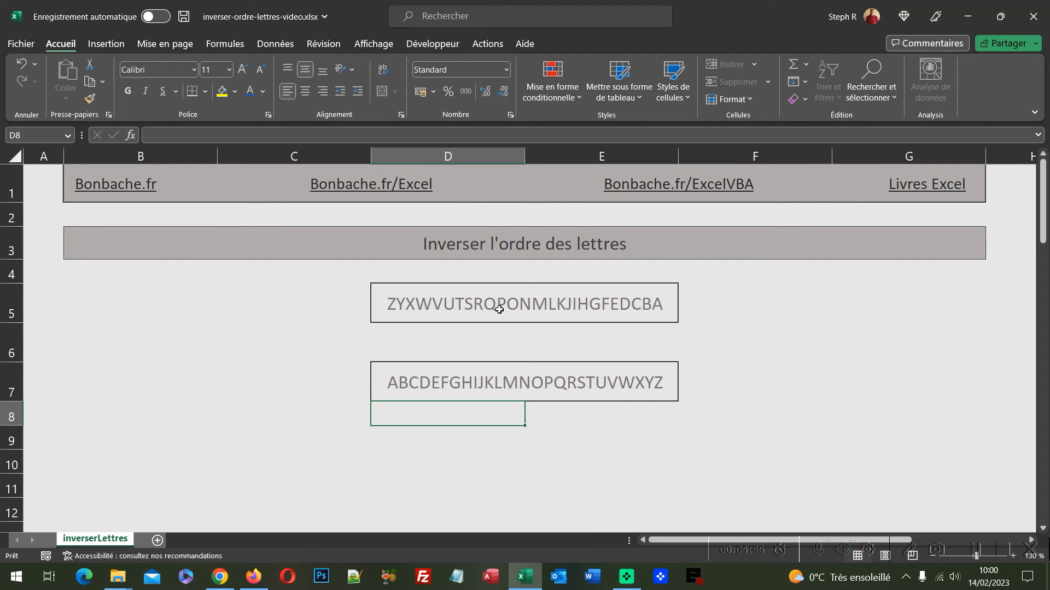
left_click(48, 267)
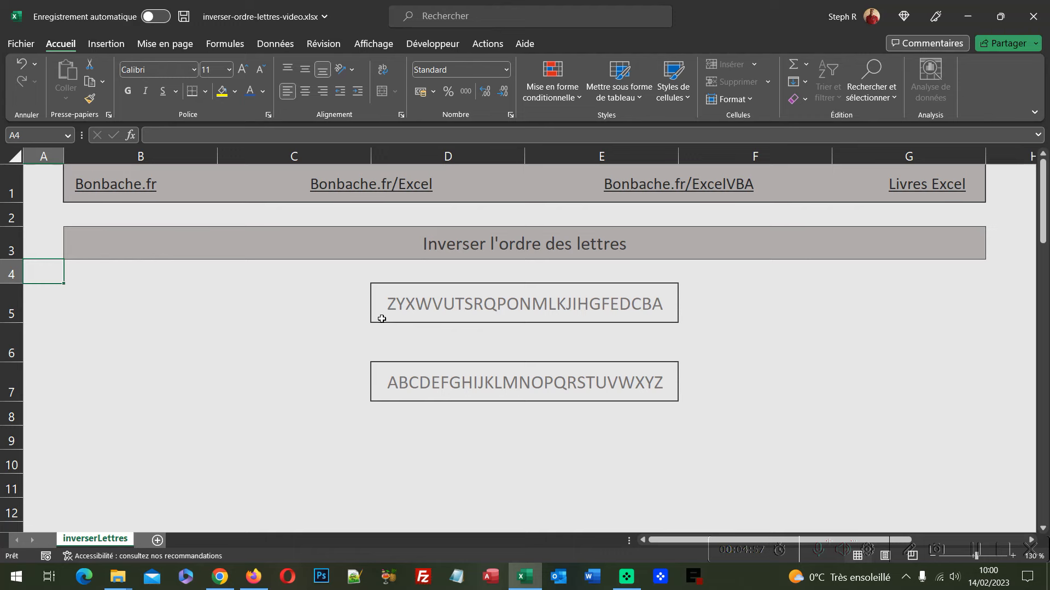
Replace the text in D5 with rioriM and check the reversed result and formula in D7.
left_click(458, 305)
type("ri")
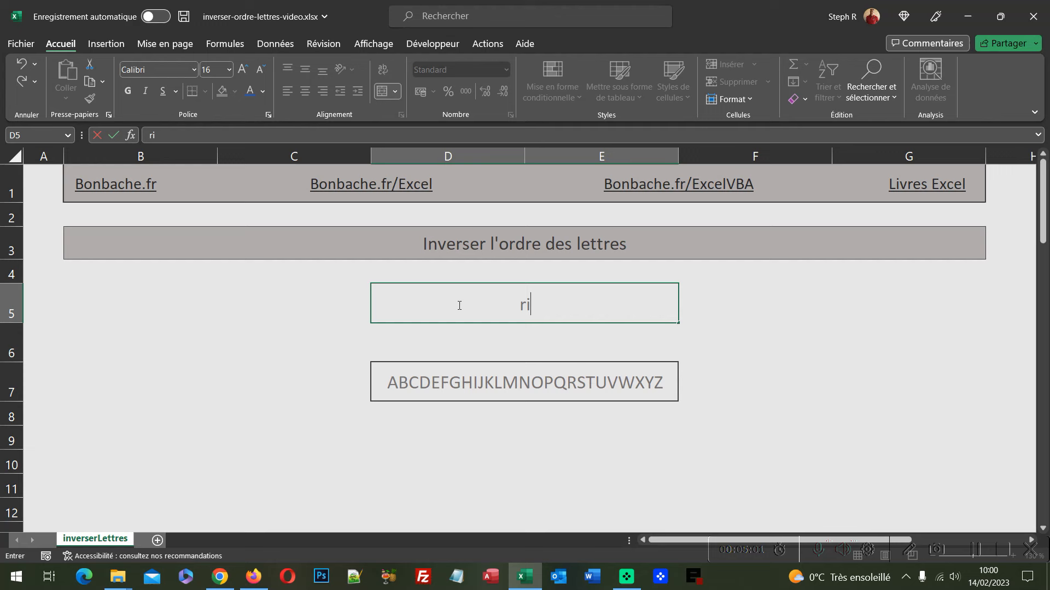
type("oriM")
key("Return")
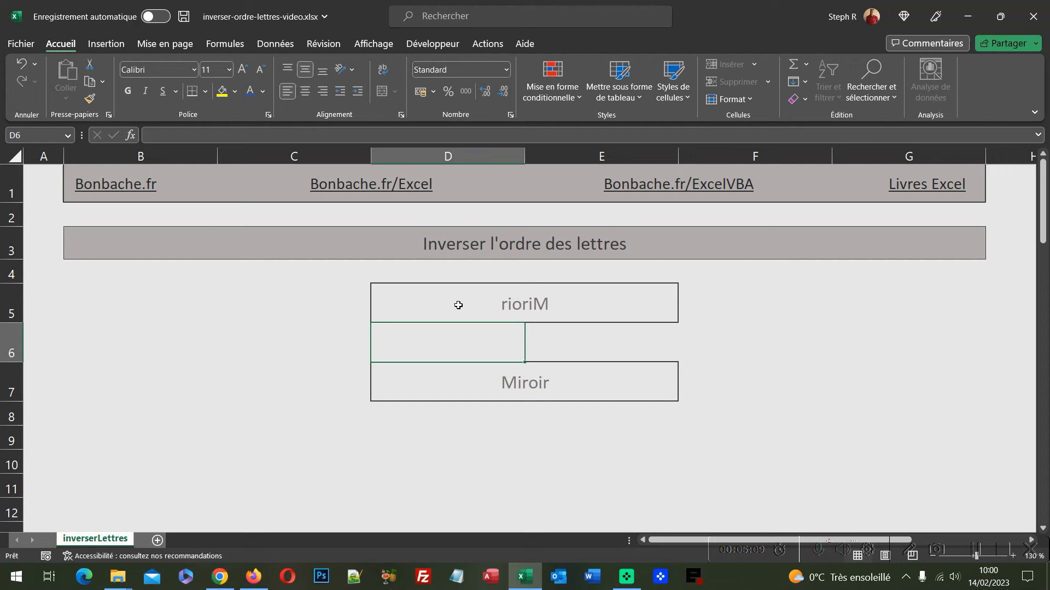
left_click(538, 390)
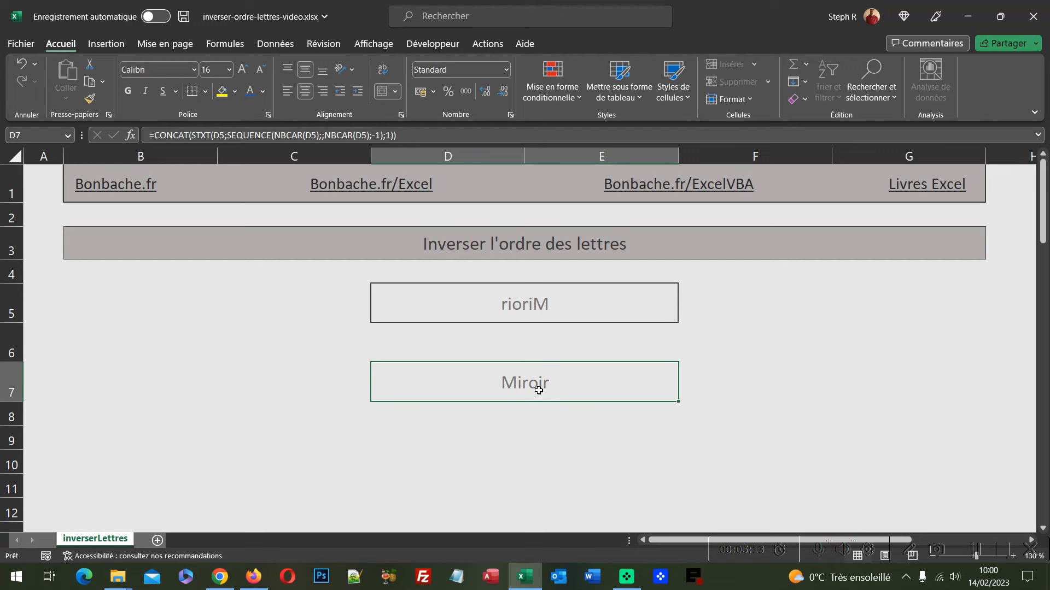
left_click(39, 189)
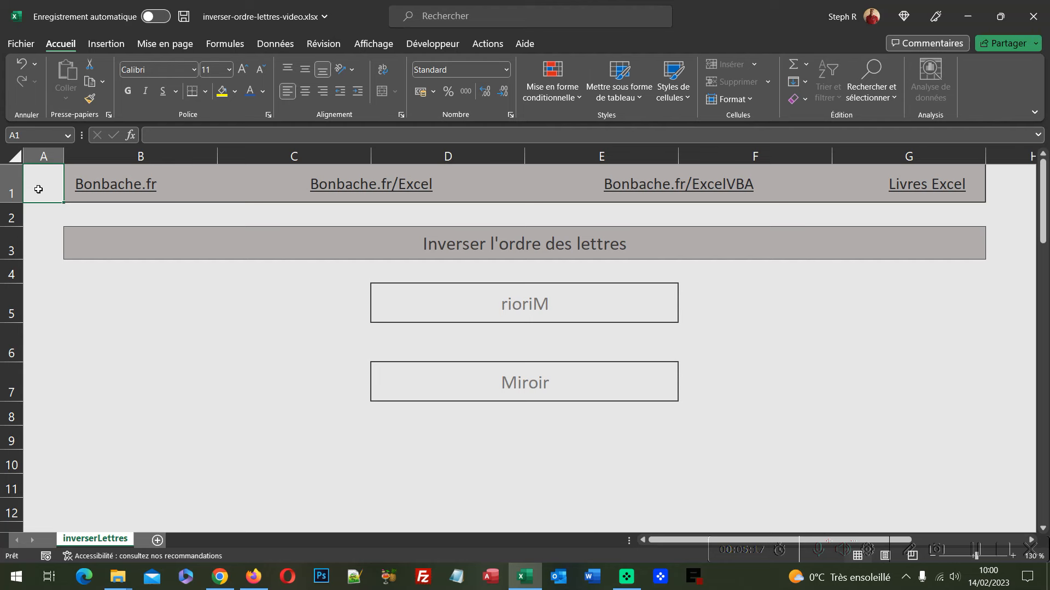